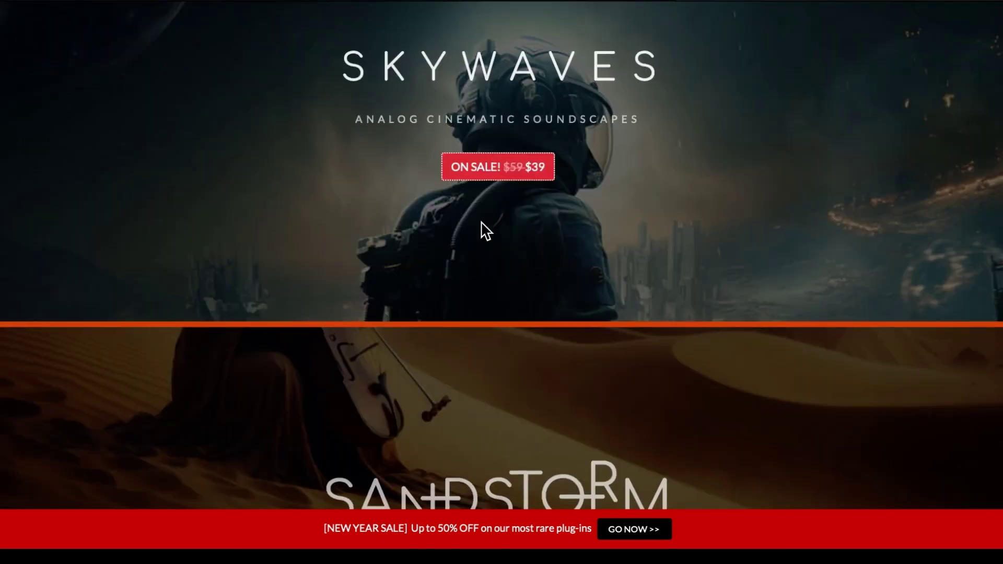
# Scroll the catalogue from SANDSTORM past Suit73, Reed, KLAVEE, ElectroNylon, RAND and Alienize to the free OVERHEAT banner
pyautogui.scroll(-15, 481, 221)
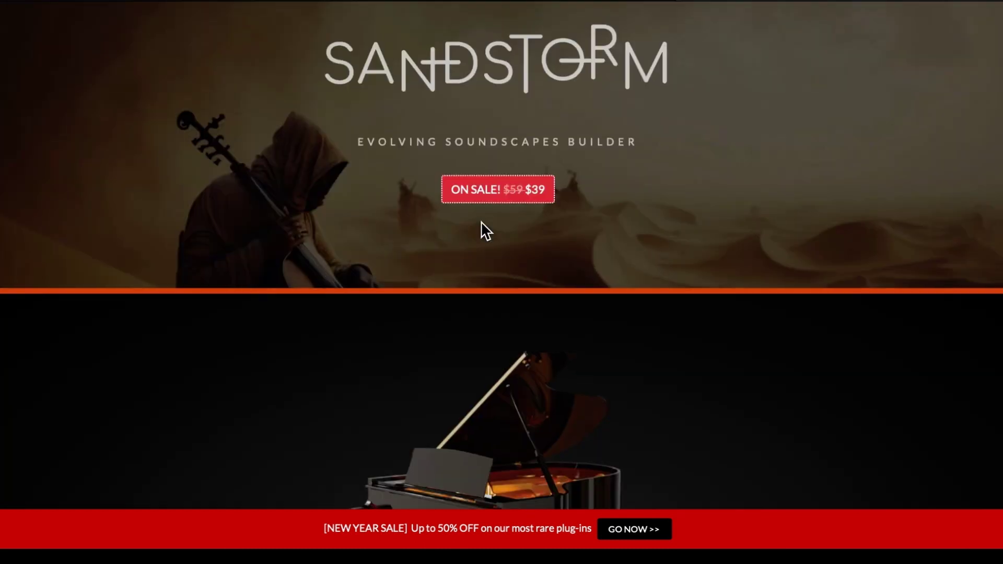
pyautogui.scroll(-10, 480, 221)
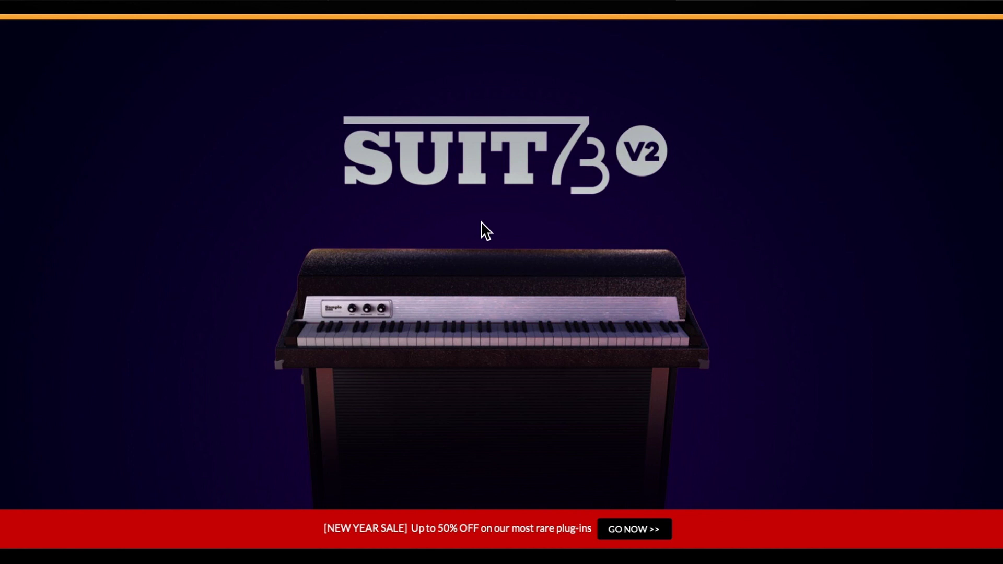
pyautogui.scroll(-1, 480, 221)
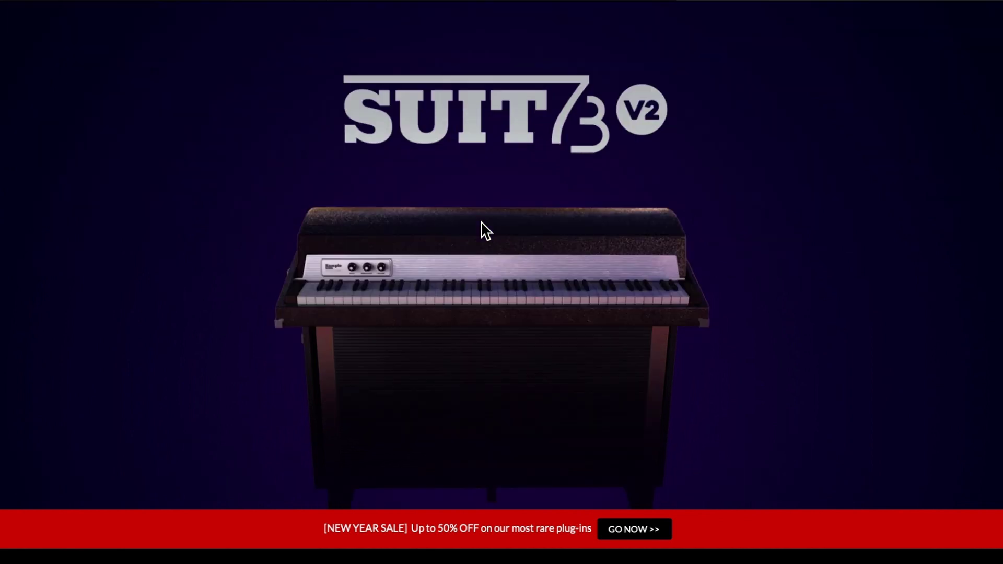
pyautogui.scroll(-13, 486, 231)
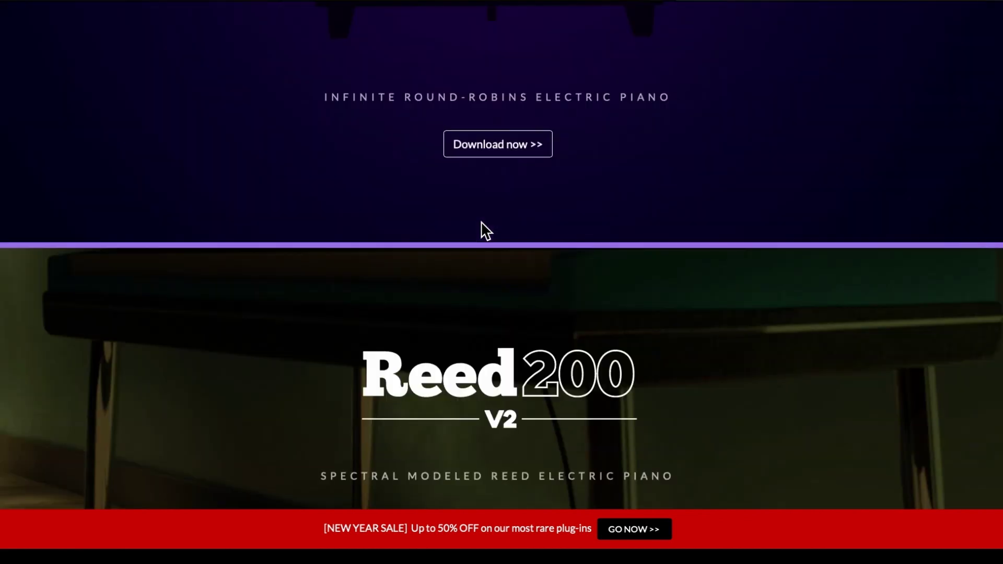
pyautogui.scroll(-9, 481, 222)
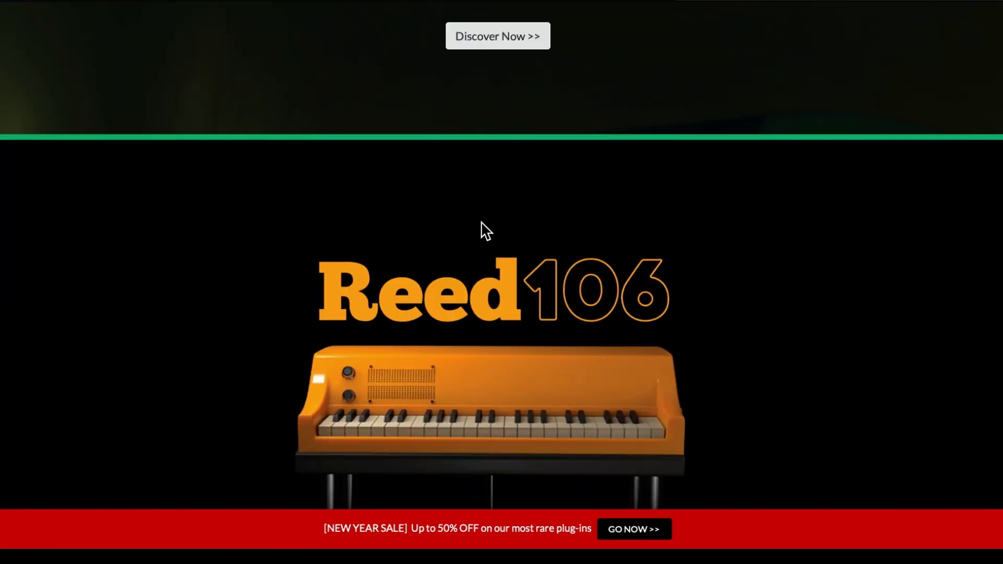
pyautogui.scroll(-9, 486, 231)
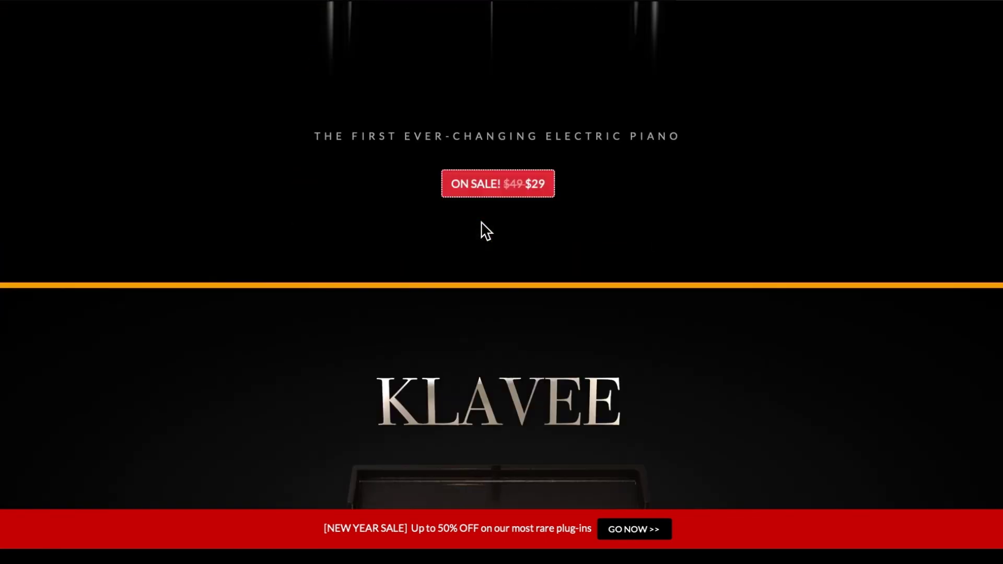
pyautogui.scroll(-5, 486, 231)
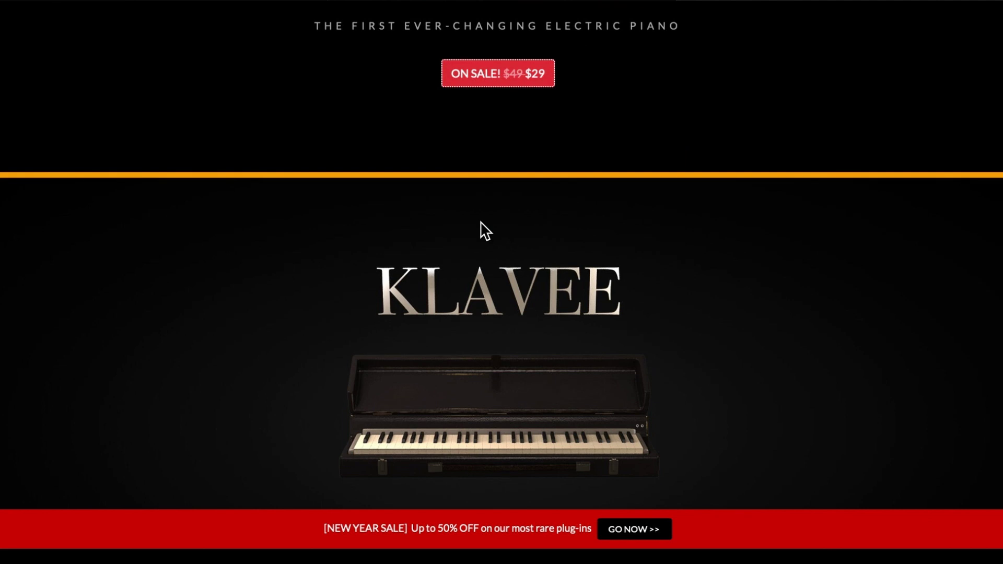
pyautogui.scroll(-7, 480, 222)
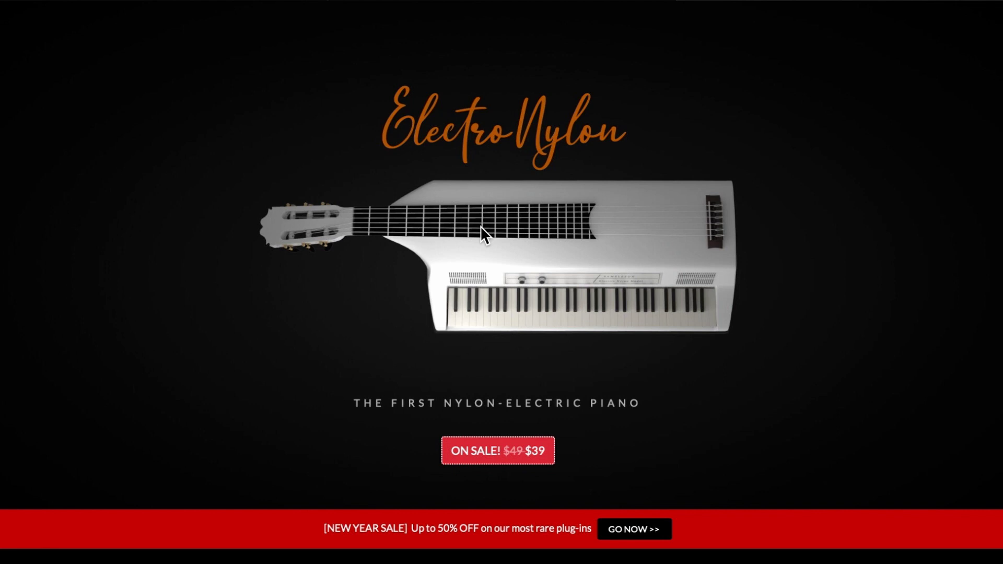
pyautogui.scroll(-6, 480, 226)
pyautogui.scroll(-4, 481, 226)
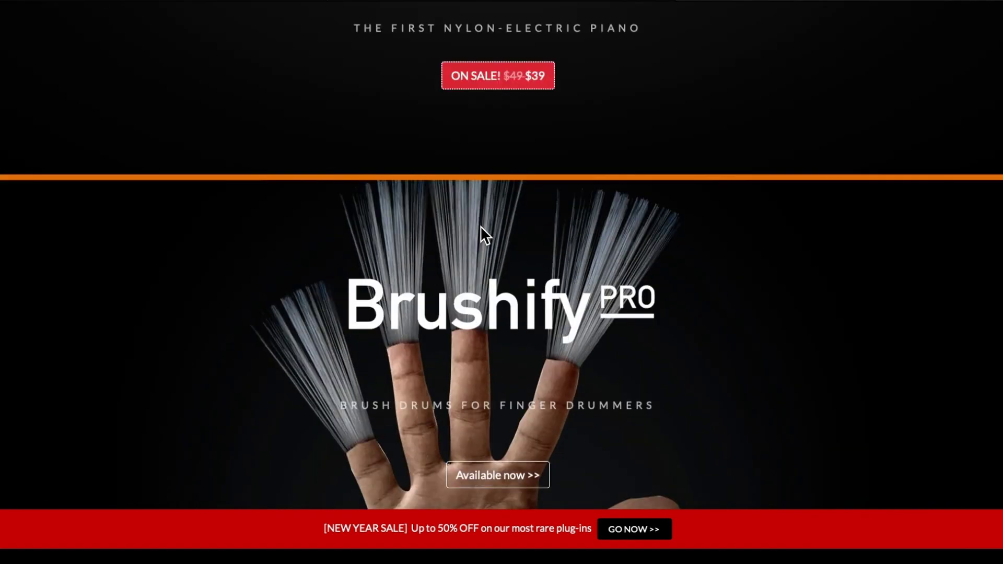
pyautogui.scroll(-8, 480, 226)
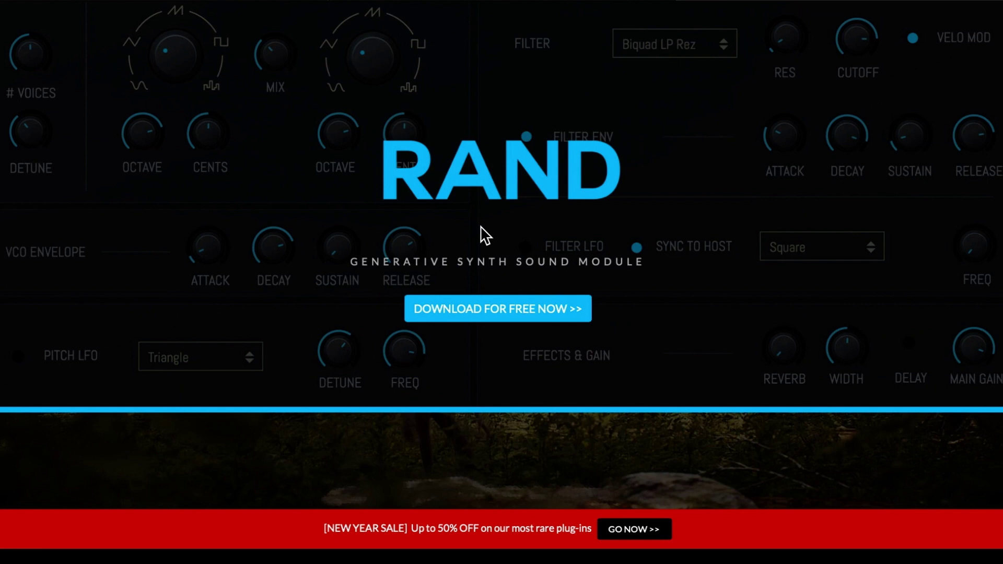
pyautogui.scroll(-8, 485, 235)
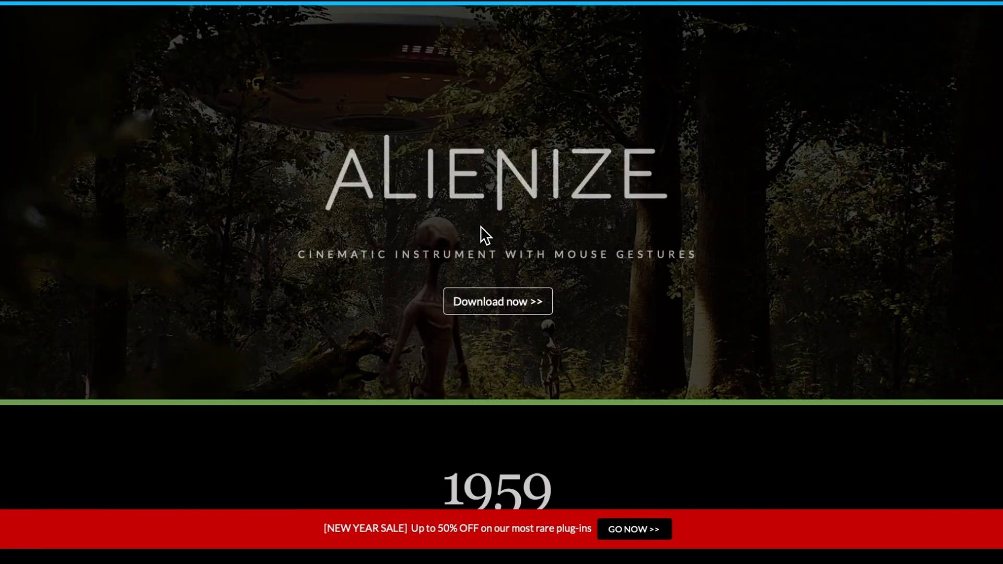
pyautogui.scroll(-5, 484, 235)
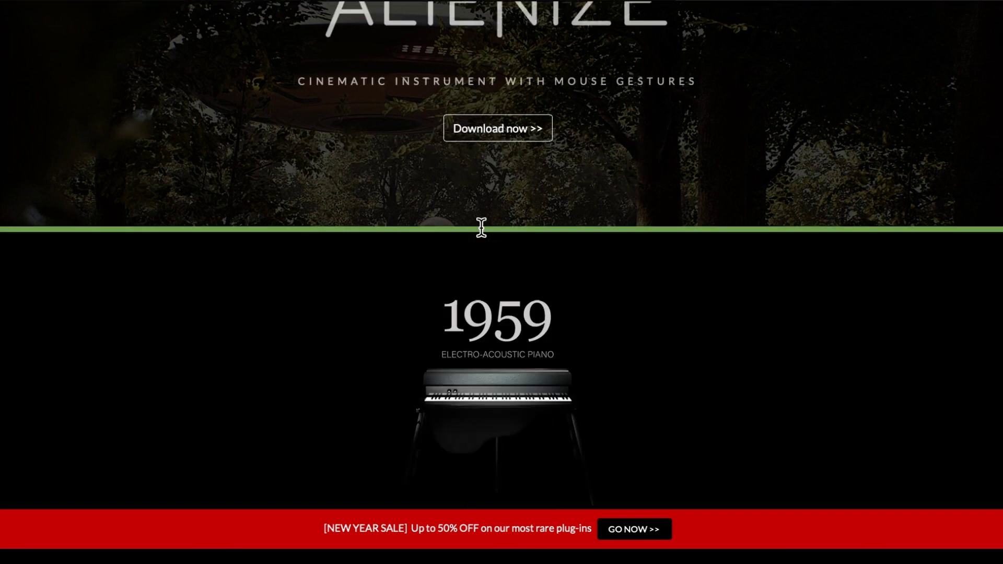
pyautogui.scroll(-1, 480, 227)
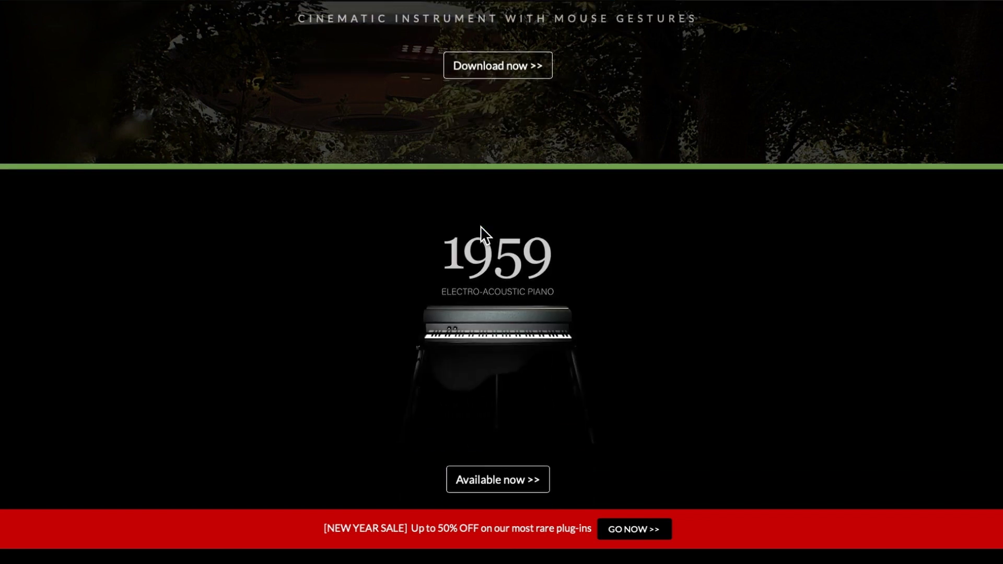
pyautogui.scroll(-10, 480, 225)
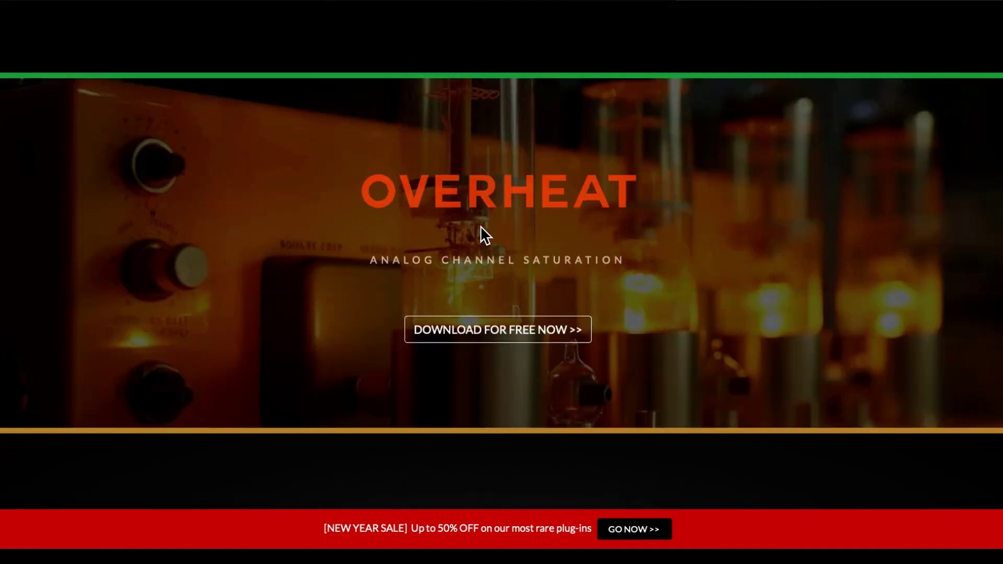
# Scroll on past OVERHEAT to the Collab3 organ, then back up to the SKYWAVES section
pyautogui.scroll(-1, 480, 225)
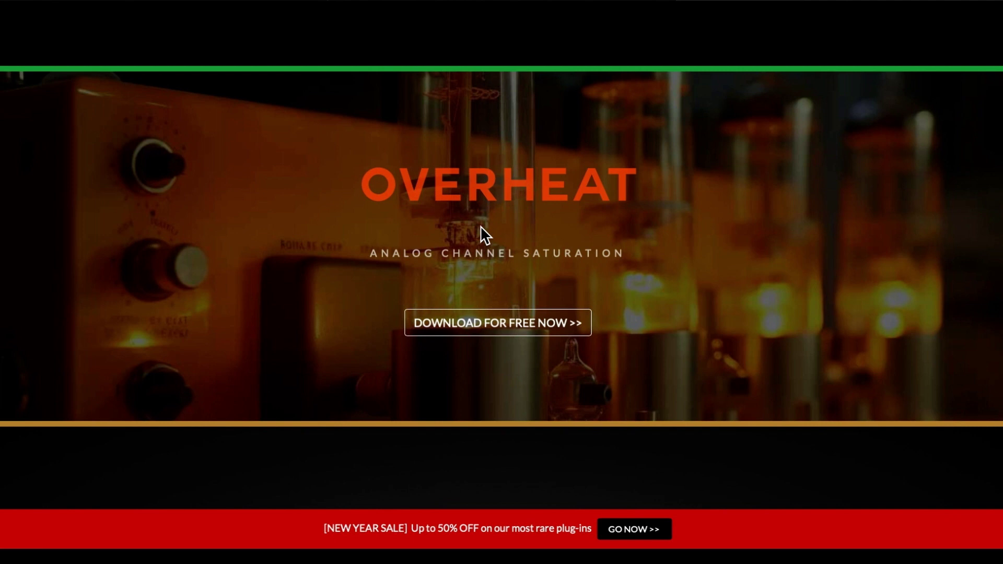
pyautogui.scroll(-12, 481, 226)
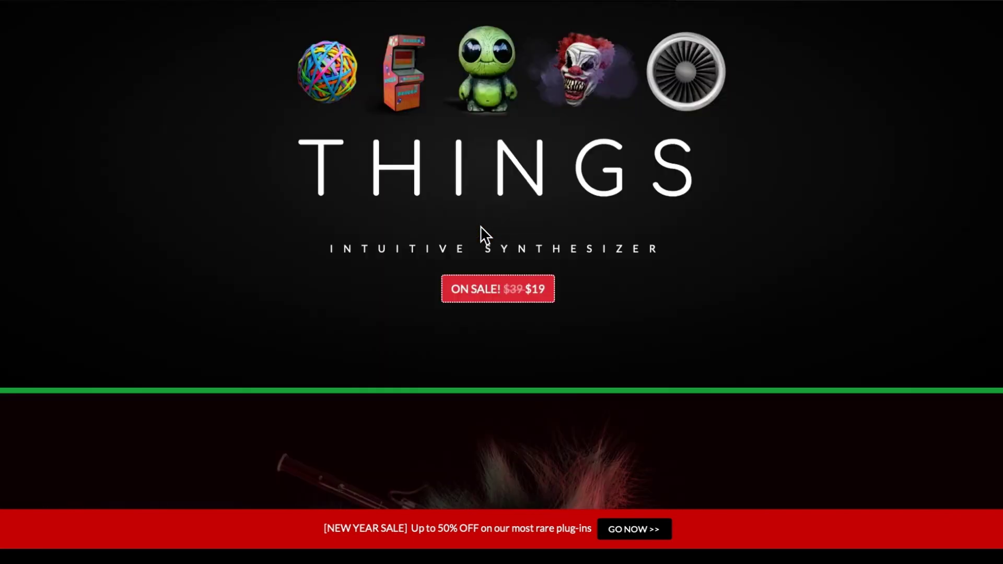
pyautogui.scroll(-4, 480, 226)
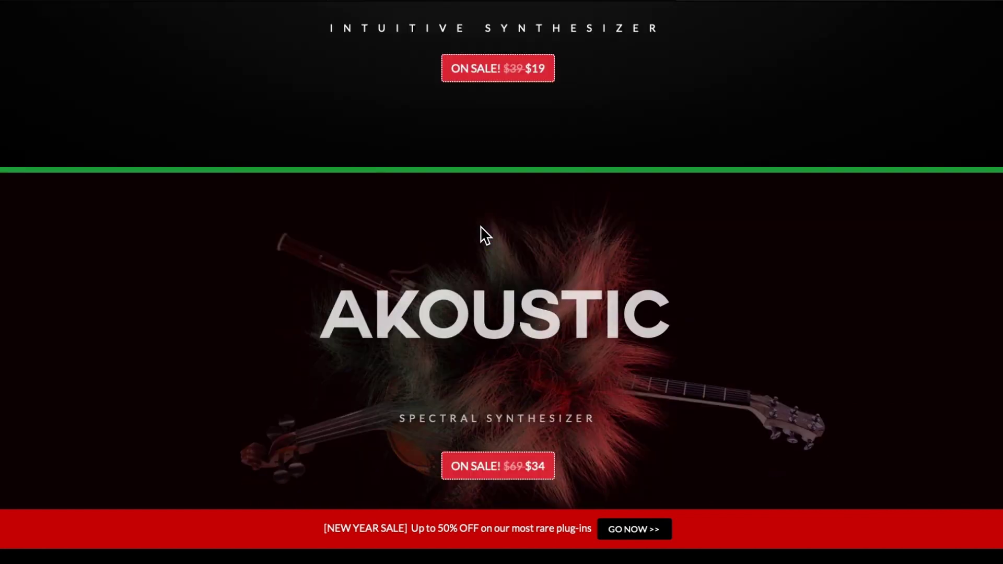
pyautogui.scroll(-1, 485, 236)
pyautogui.scroll(-10, 481, 227)
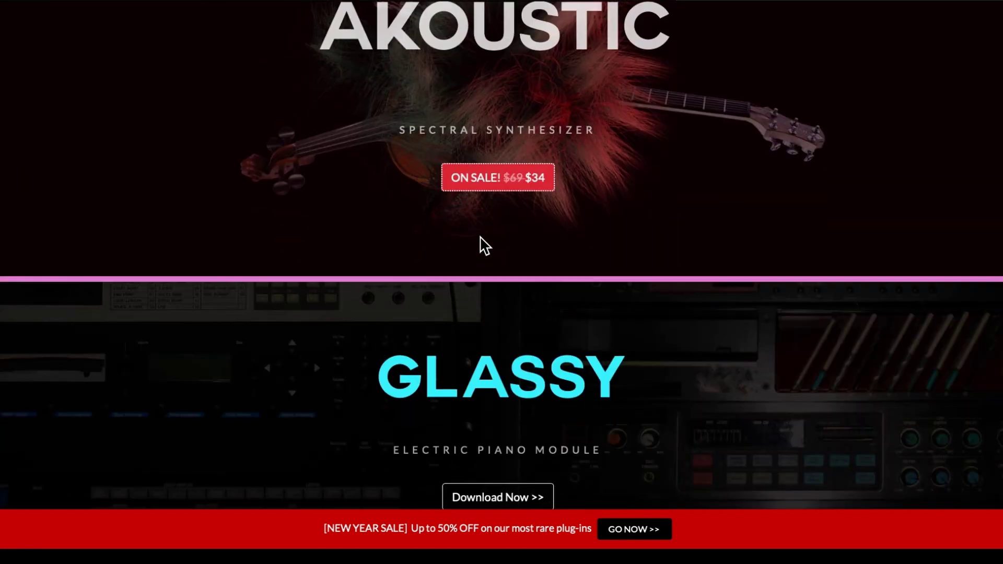
pyautogui.scroll(-9, 481, 245)
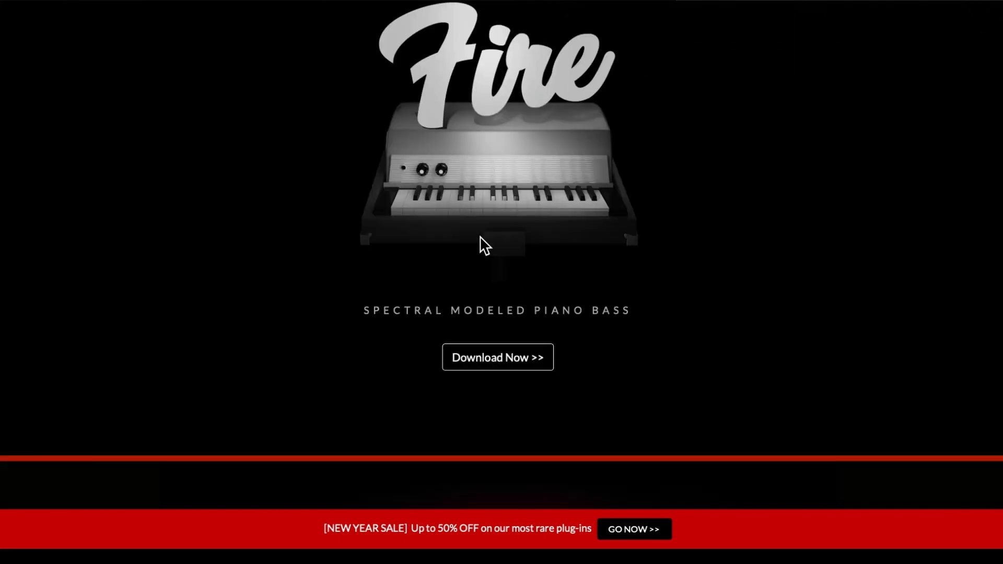
pyautogui.scroll(-10, 484, 246)
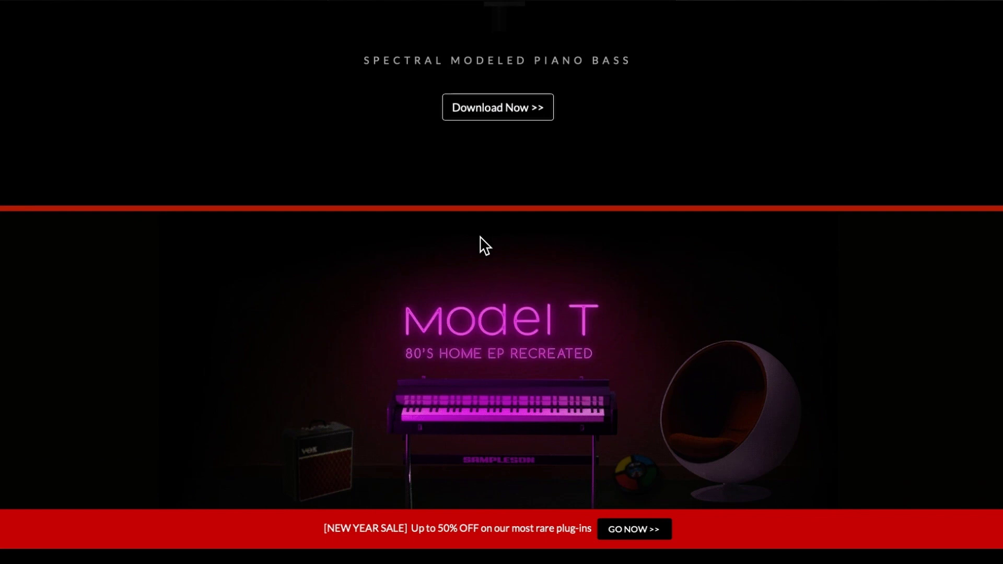
pyautogui.scroll(-6, 485, 246)
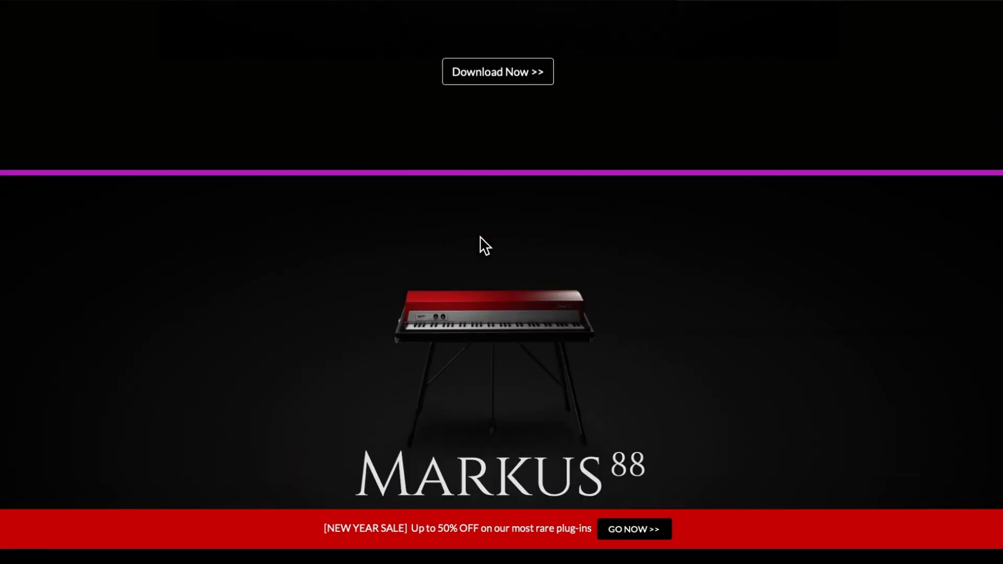
pyautogui.scroll(-10, 479, 236)
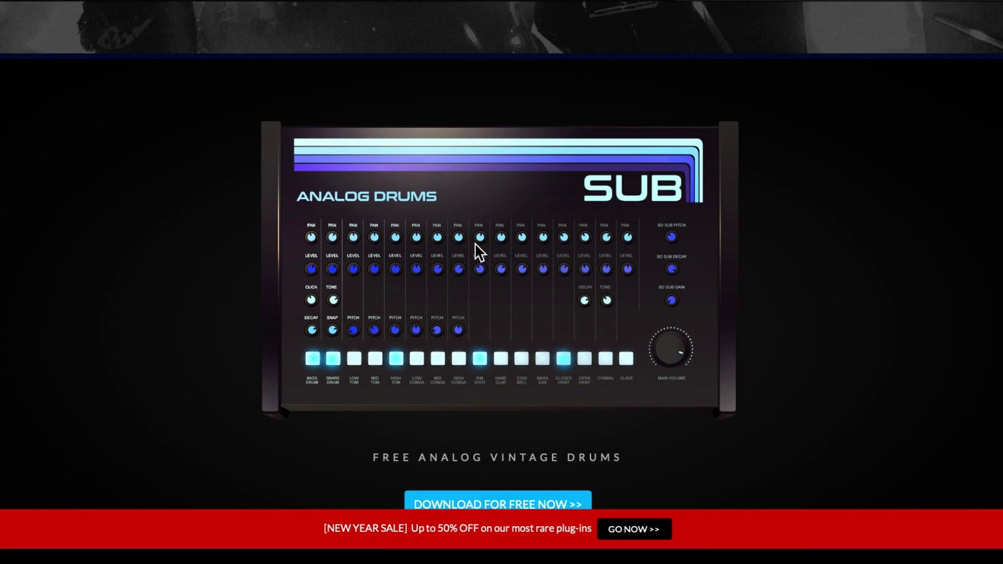
pyautogui.scroll(-9, 476, 245)
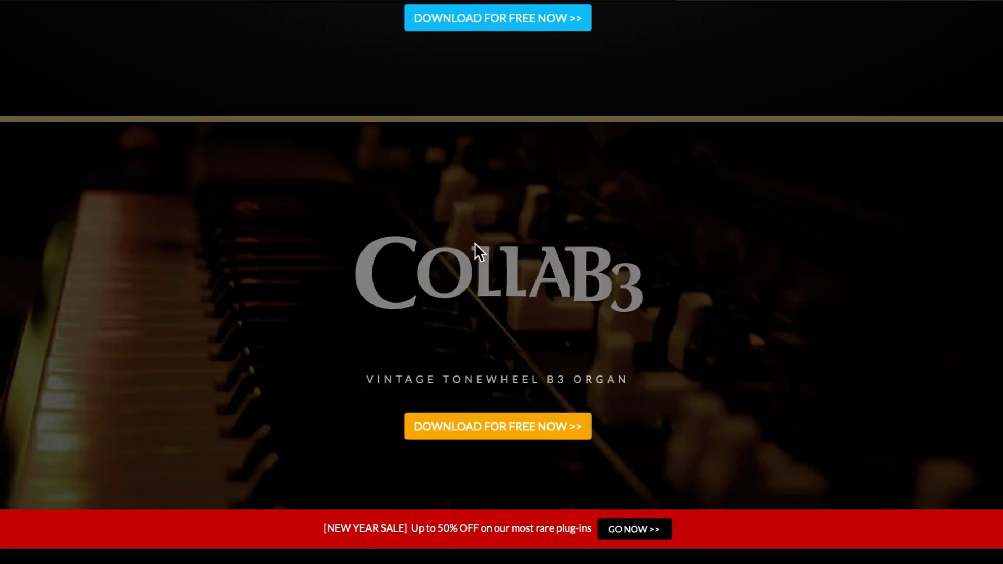
pyautogui.scroll(-20, 476, 245)
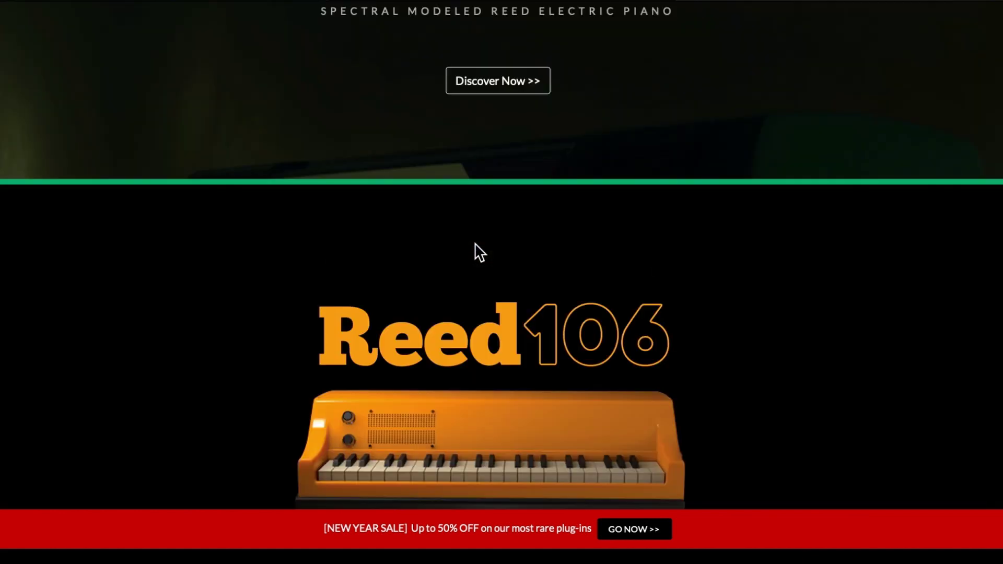
pyautogui.scroll(-10, 475, 245)
pyautogui.scroll(6, 475, 245)
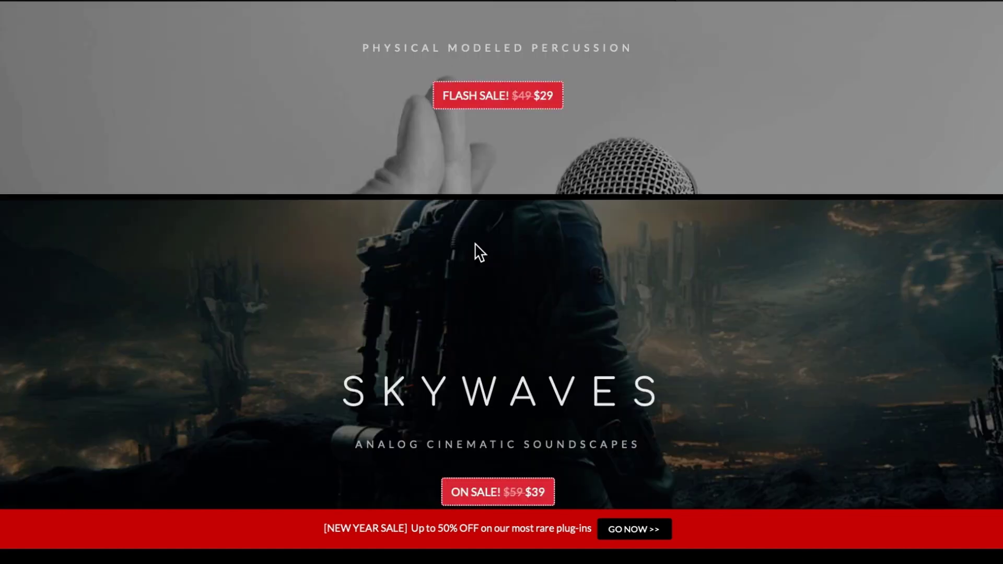
pyautogui.scroll(-4, 475, 245)
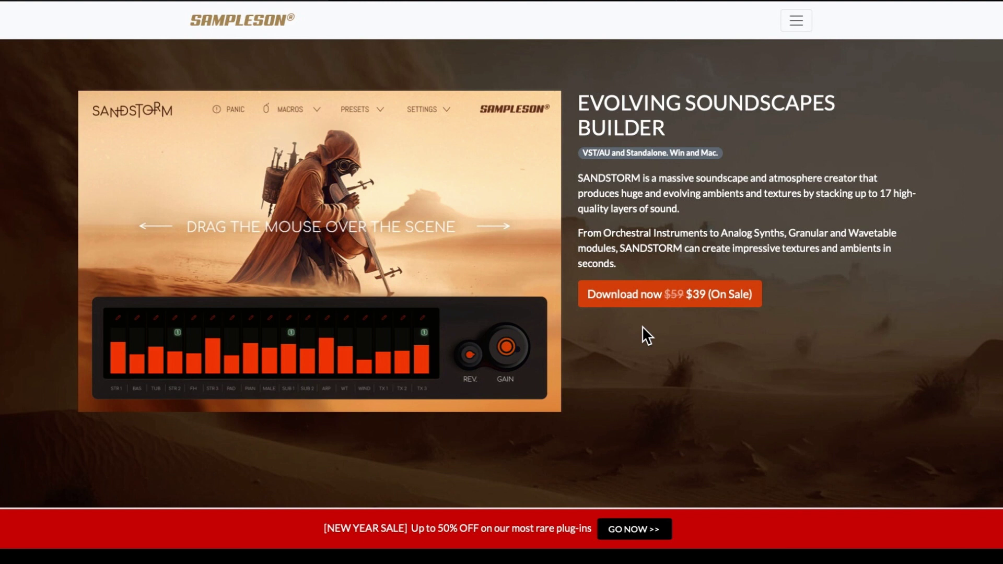
# Scroll the SANDSTORM page to the 'Sound Huge in a Second' text and Tense/Calm Ambient videos
pyautogui.scroll(-1, 598, 322)
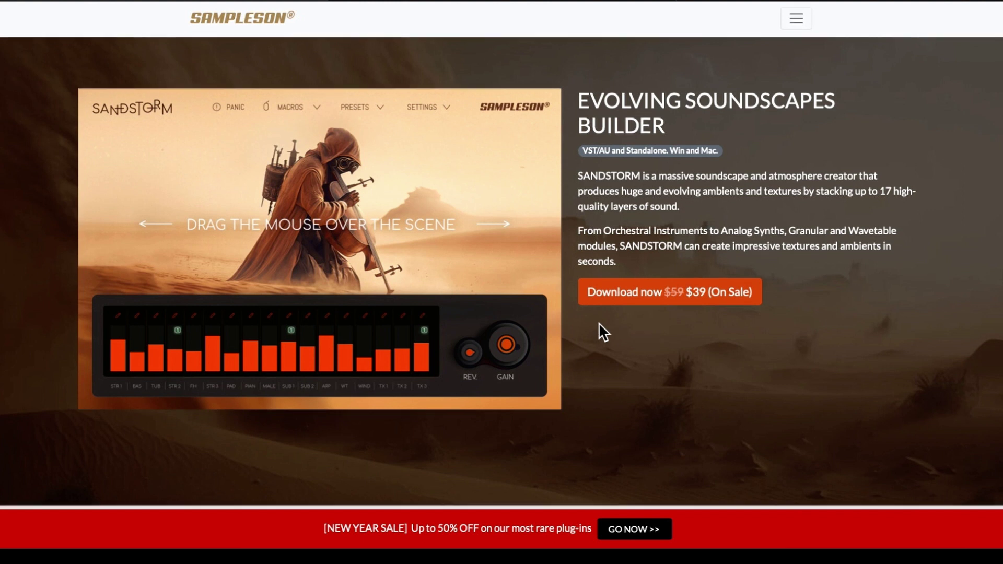
pyautogui.scroll(-1, 598, 322)
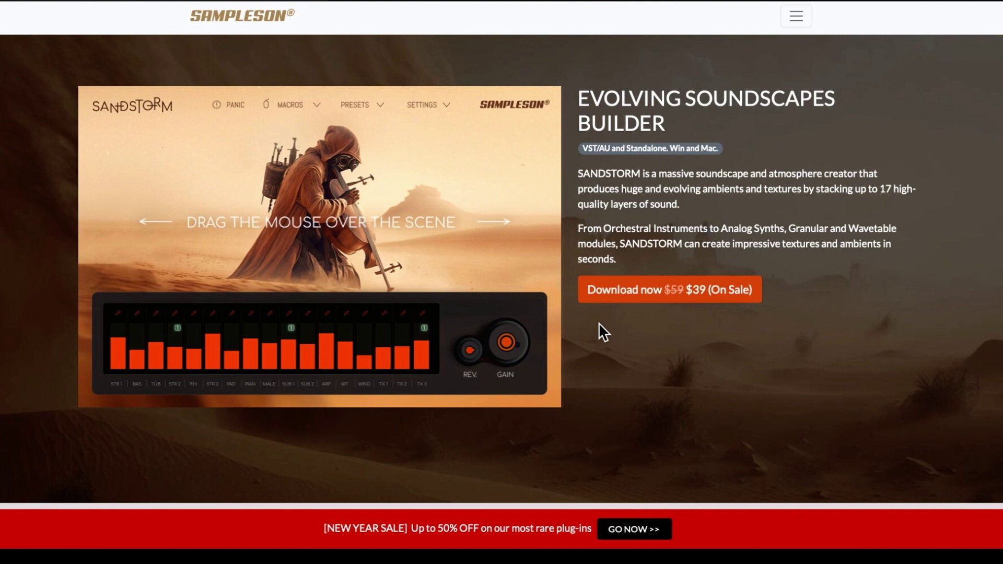
pyautogui.scroll(1, 598, 322)
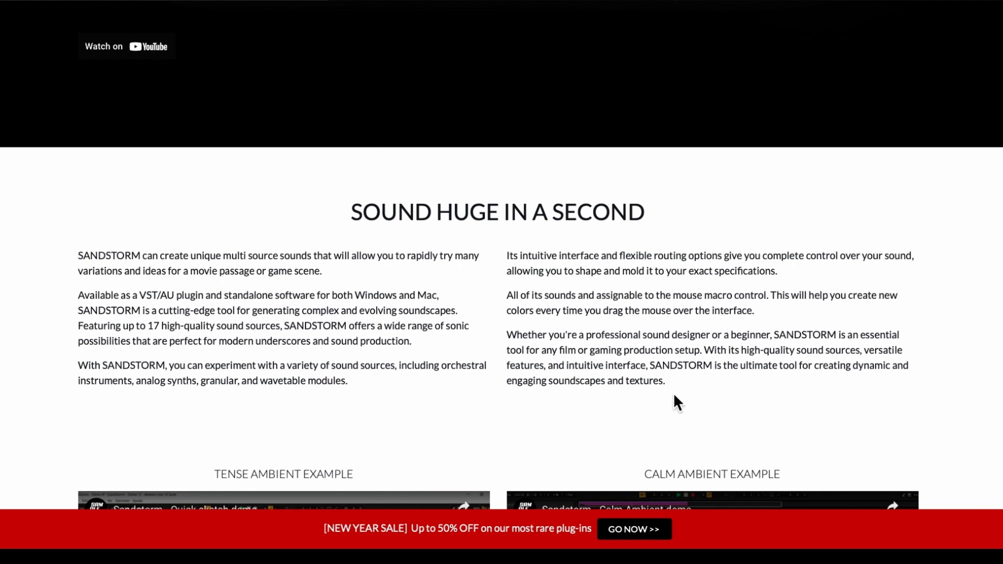
# Scroll back up the SANDSTORM page to its 'Evolving Soundscapes Builder' header with the $39 offer
pyautogui.scroll(15, 544, 386)
pyautogui.scroll(10, 548, 390)
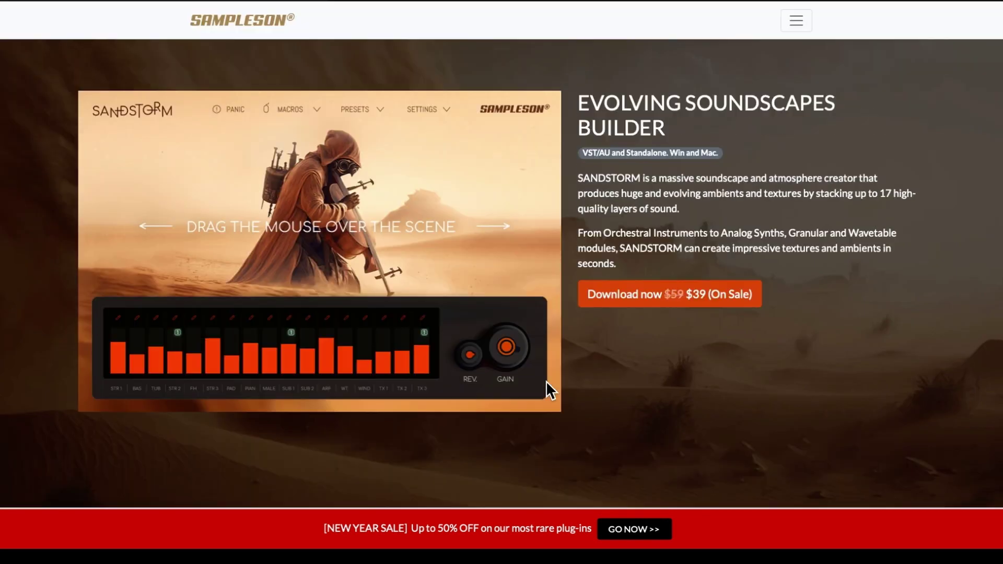